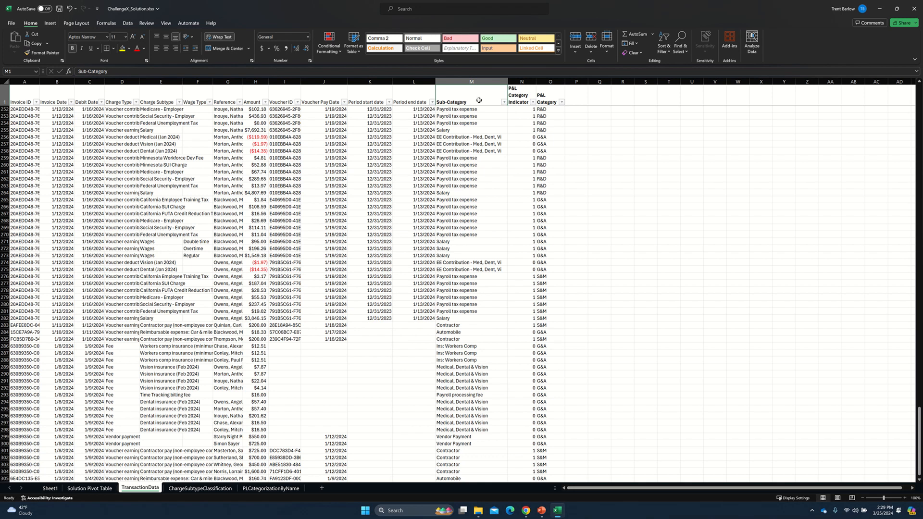
Examine the XLOOKUP formula in M2 under Sub-Category, going through its lookup value, lookup array and return array.
{"action": "key", "text": "Down"}
{"action": "key", "text": "F2"}
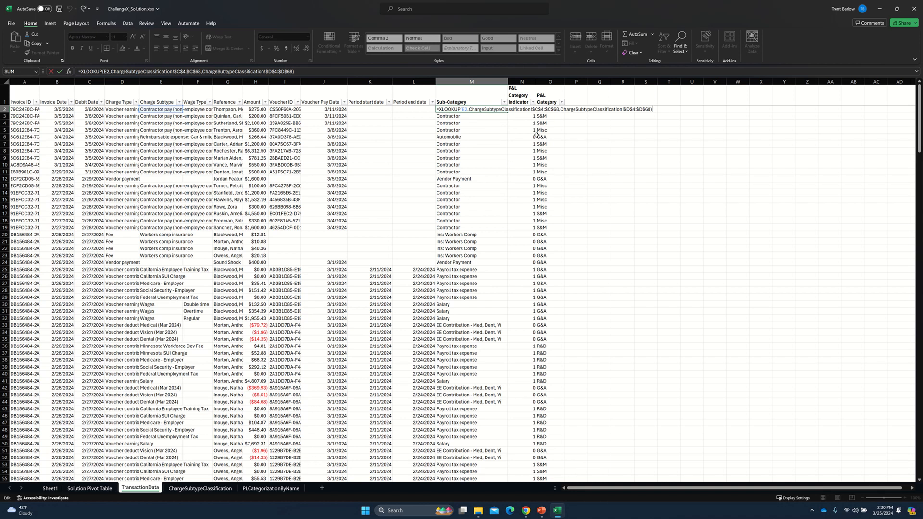
{"action": "left_click", "coordinate": [539, 109]}
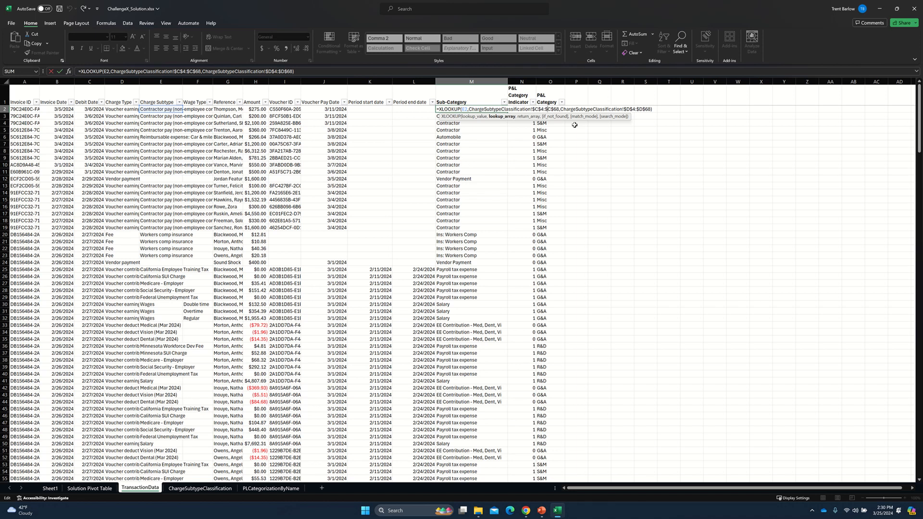
{"action": "key", "text": "shift+Right"}
{"action": "key", "text": "shift+Right"}
{"action": "key", "text": "shift+Right"}
{"action": "key", "text": "shift+Right"}
{"action": "key", "text": "shift+Right"}
{"action": "key", "text": "shift+Right"}
{"action": "key", "text": "shift+Right"}
{"action": "key", "text": "shift+Right"}
{"action": "key", "text": "shift+Right"}
{"action": "key", "text": "Left"}
{"action": "key", "text": "Right"}
{"action": "key", "text": "Right"}
{"action": "key", "text": "Right"}
{"action": "key", "text": "Right"}
{"action": "key", "text": "Right"}
{"action": "key", "text": "Right"}
{"action": "key", "text": "Right"}
{"action": "key", "text": "Right"}
{"action": "key", "text": "Right"}
{"action": "key", "text": "Right"}
{"action": "key", "text": "Right"}
{"action": "key", "text": "shift+Right"}
{"action": "key", "text": "shift+Right"}
{"action": "key", "text": "shift+Right"}
{"action": "key", "text": "shift+Right"}
{"action": "key", "text": "shift+Right"}
{"action": "key", "text": "shift+Right"}
{"action": "key", "text": "shift+Right"}
{"action": "key", "text": "shift+Right"}
{"action": "key", "text": "shift+Right"}
{"action": "key", "text": "shift+Right"}
{"action": "key", "text": "Left"}
{"action": "key", "text": "Return"}
Review the charge subtypes and their classifications on the ChargeSubtypeClassification sheet, then return to TransactionData.
{"action": "key", "text": "ctrl+Page_Down"}
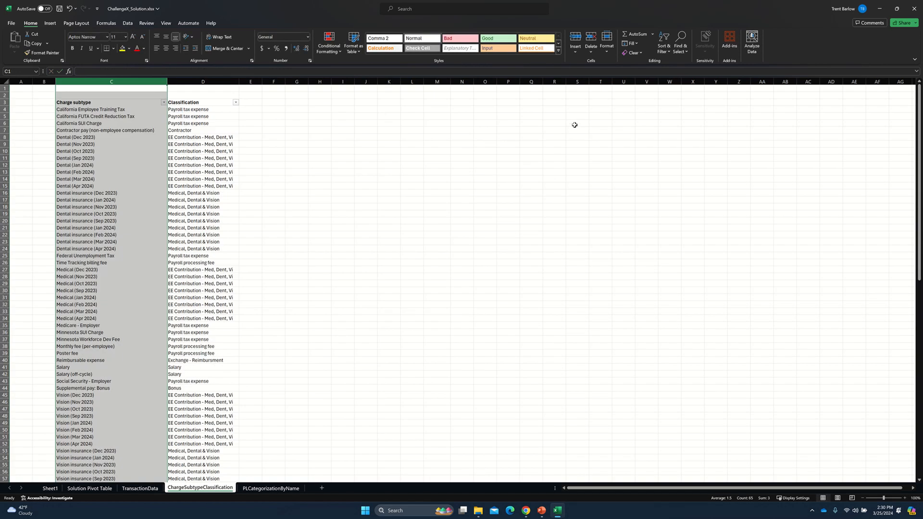
{"action": "left_click", "coordinate": [90, 164]}
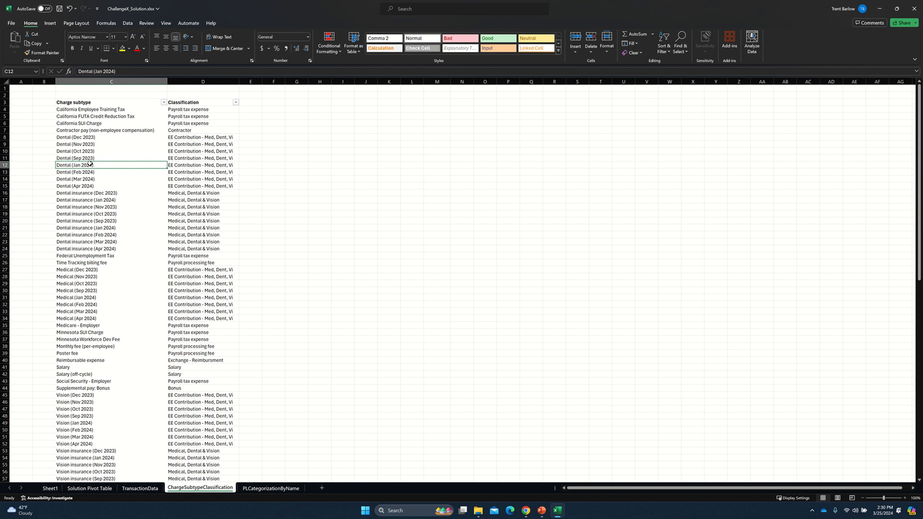
{"action": "key", "text": "Right"}
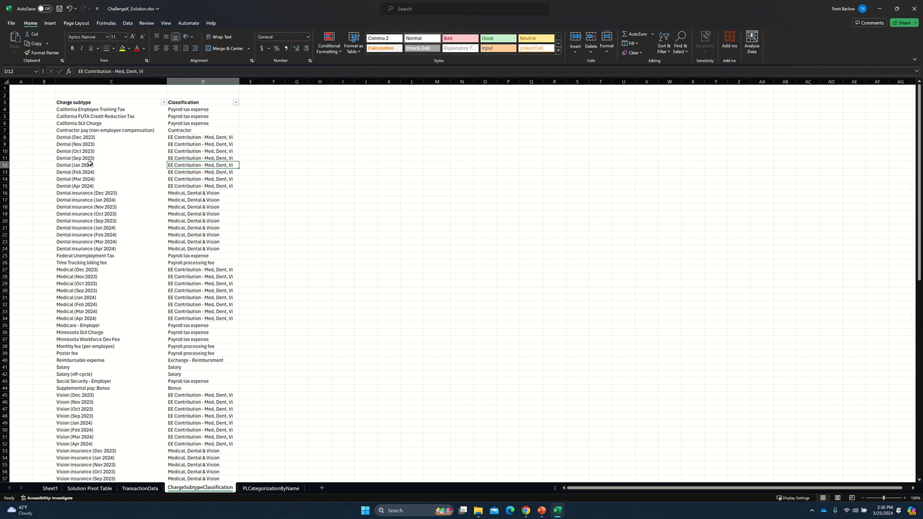
{"action": "key", "text": "Left"}
{"action": "key", "text": "ctrl+Page_Up"}
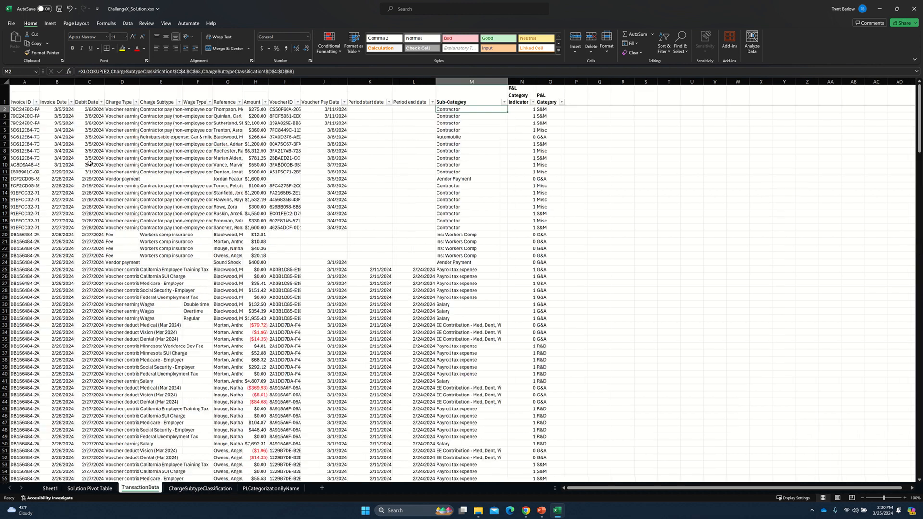
Examine the IF/OR formula in N2 under P&L Category Indicator, including its true and false values.
{"action": "key", "text": "Right"}
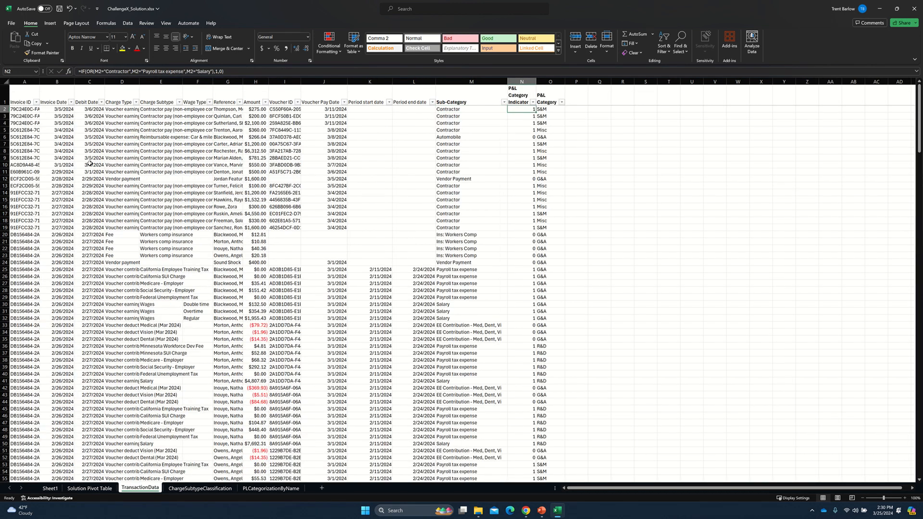
{"action": "key", "text": "F2"}
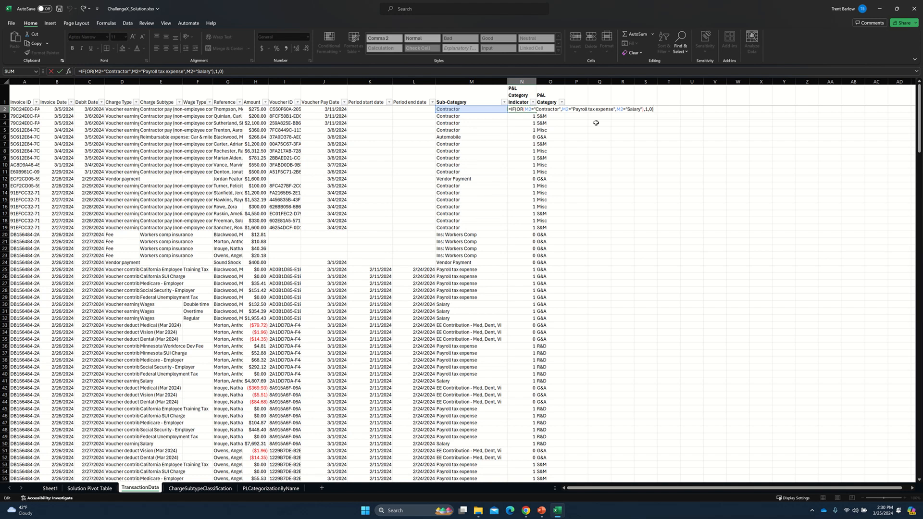
{"action": "key", "text": "Left"}
{"action": "key", "text": "Left"}
{"action": "key", "text": "Left"}
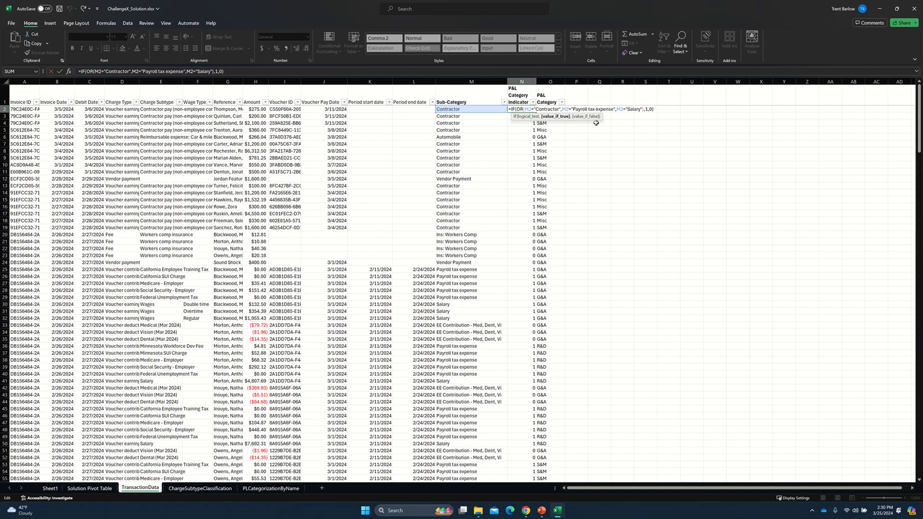
{"action": "key", "text": "Right"}
{"action": "key", "text": "Return"}
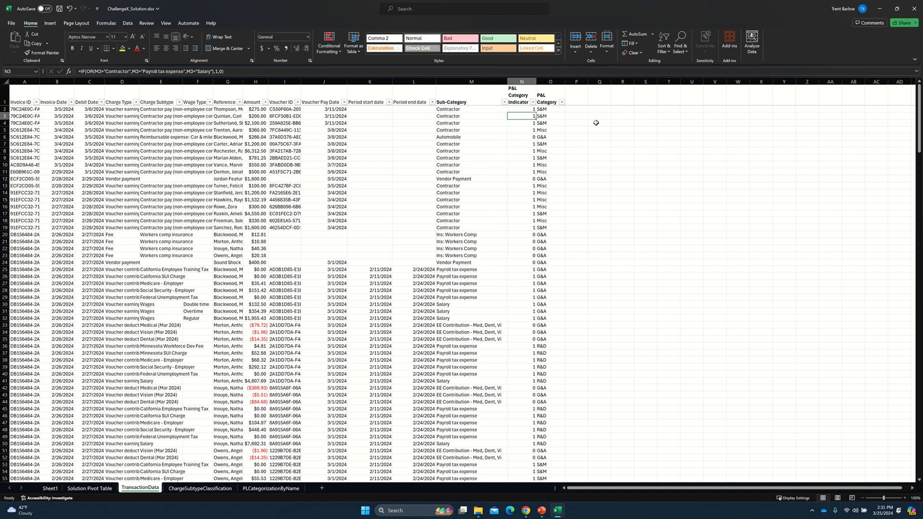
Examine the P&L Category formula in O2, highlighting its "G&A" result and the nested IFERROR and VLOOKUP part.
{"action": "key", "text": "Up"}
{"action": "key", "text": "Right"}
{"action": "key", "text": "F2"}
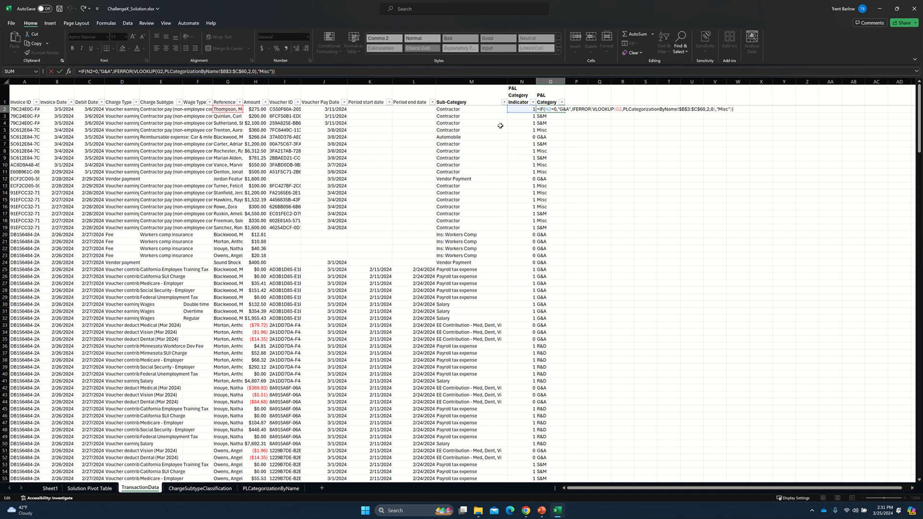
{"action": "left_click", "coordinate": [609, 108]}
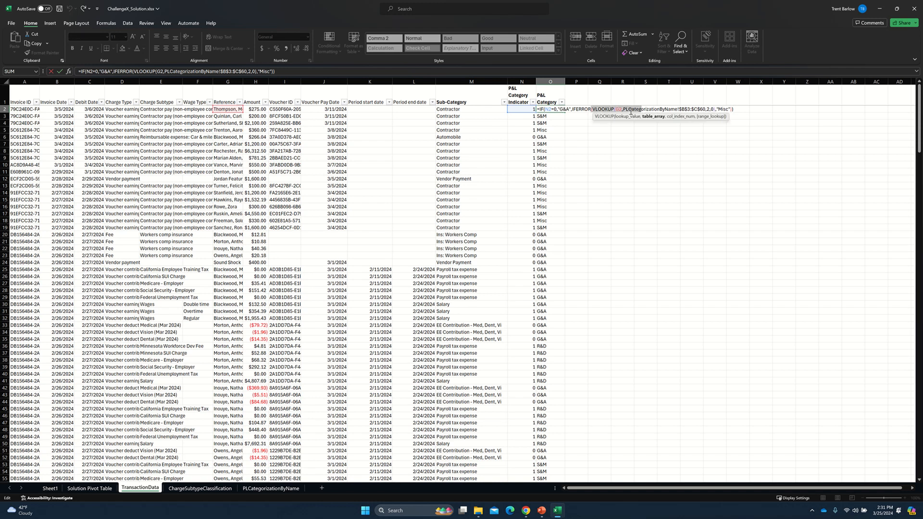
{"action": "left_click", "coordinate": [564, 110]}
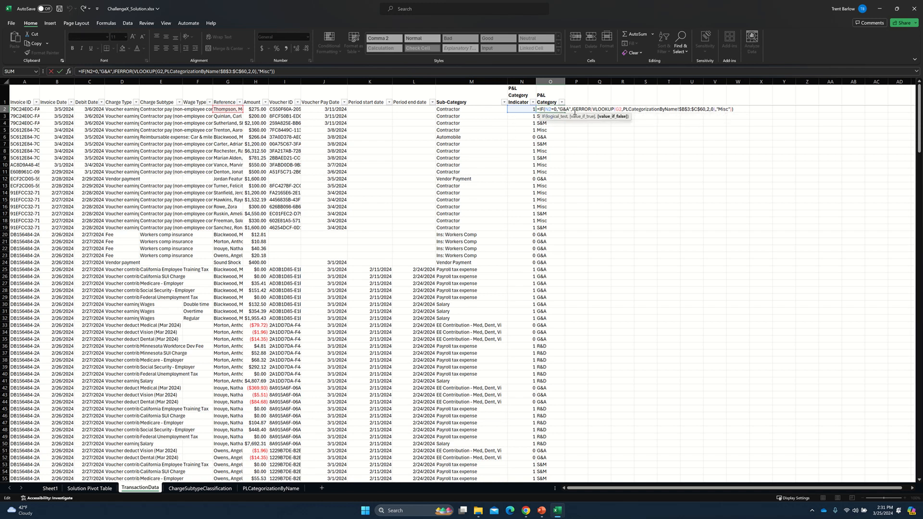
{"action": "left_click_drag", "start_coordinate": [572, 109], "coordinate": [740, 111]}
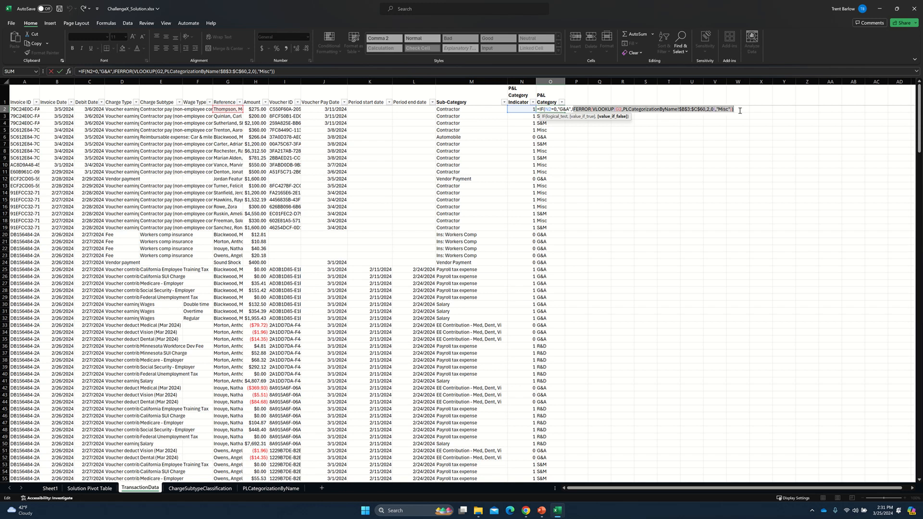
{"action": "double_click", "coordinate": [585, 109]}
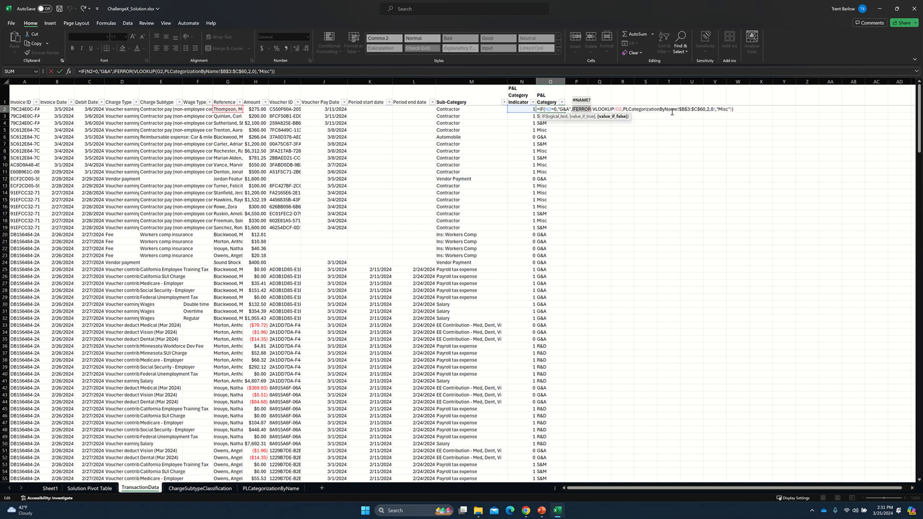
{"action": "left_click", "coordinate": [582, 110]}
{"action": "left_click_drag", "start_coordinate": [574, 110], "coordinate": [725, 112]}
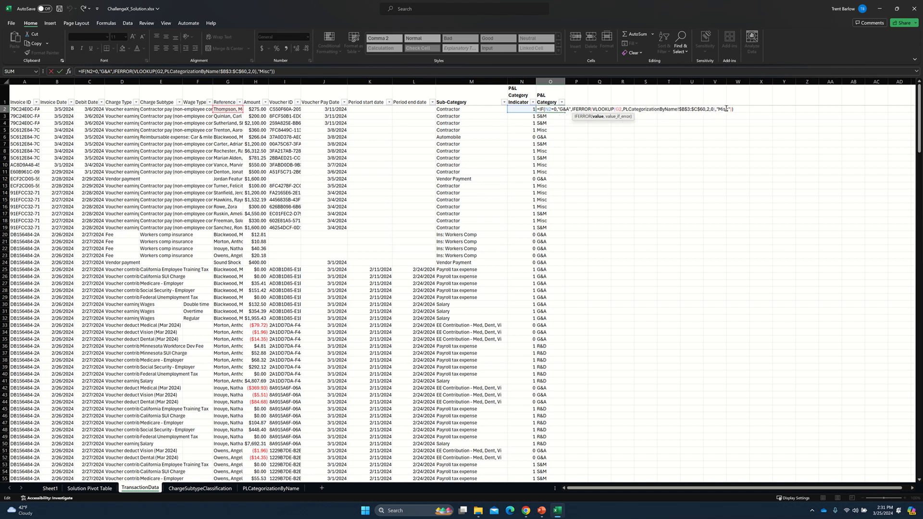
Inspect the "Misc" fallback, table array and remaining VLOOKUP arguments in the O2 formula, leaving the formula as it is.
{"action": "double_click", "coordinate": [724, 110]}
{"action": "key", "text": "Left"}
{"action": "key", "text": "Left"}
{"action": "left_click", "coordinate": [688, 110]}
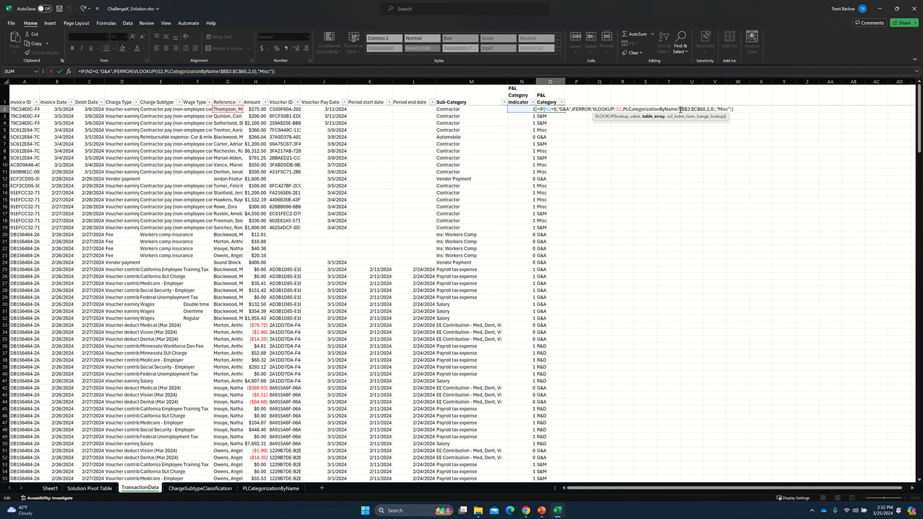
{"action": "left_click_drag", "start_coordinate": [694, 109], "coordinate": [706, 110]}
{"action": "left_click", "coordinate": [712, 110]}
{"action": "key", "text": "Return"}
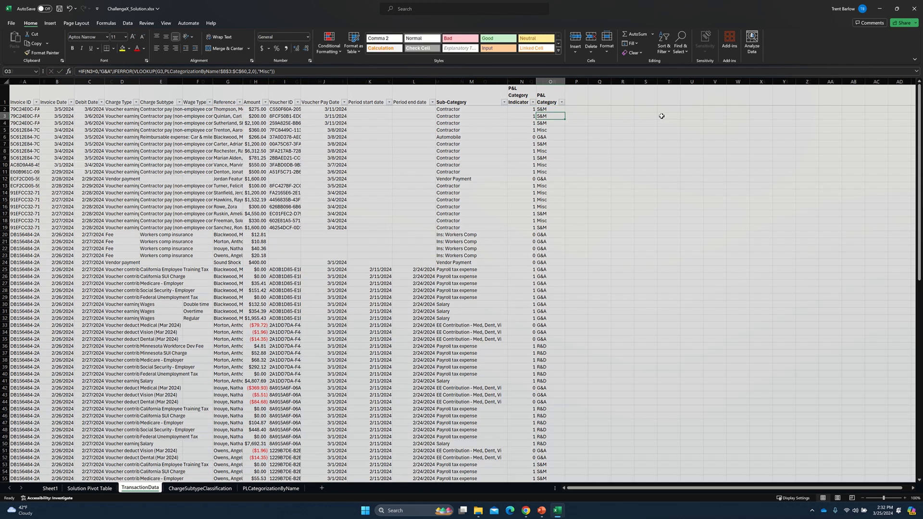
Review the name and category lookup table on the PLCategorizationByName sheet, then return to cell O2 on TransactionData.
{"action": "key", "text": "ctrl+bracketleft"}
{"action": "left_click", "coordinate": [73, 109]}
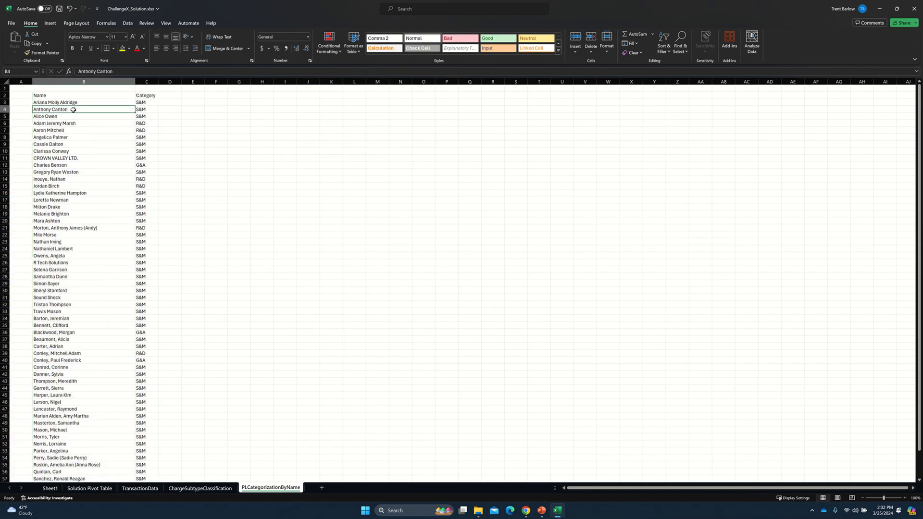
{"action": "key", "text": "Up"}
{"action": "key", "text": "Up"}
{"action": "key", "text": "ctrl+shift+Down"}
{"action": "key", "text": "ctrl+shift+Right"}
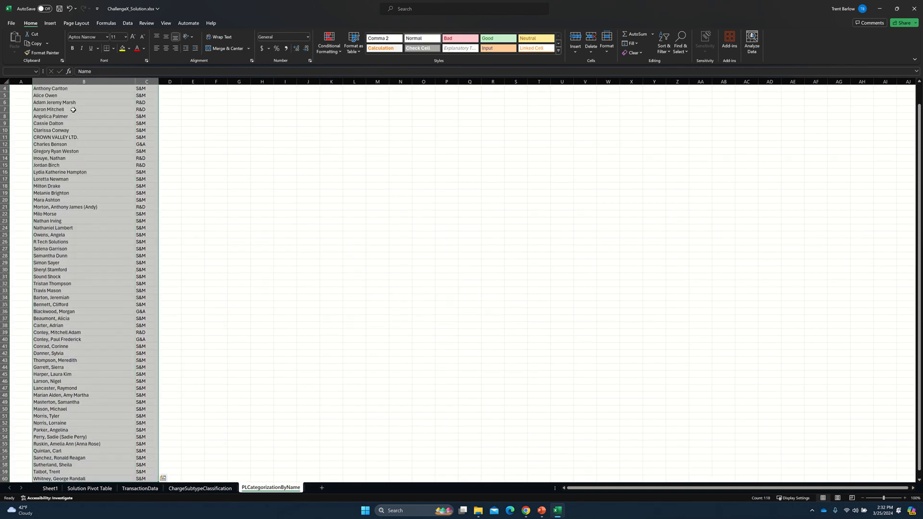
{"action": "scroll", "coordinate": [77, 144], "scroll_direction": "up", "scroll_amount": 1}
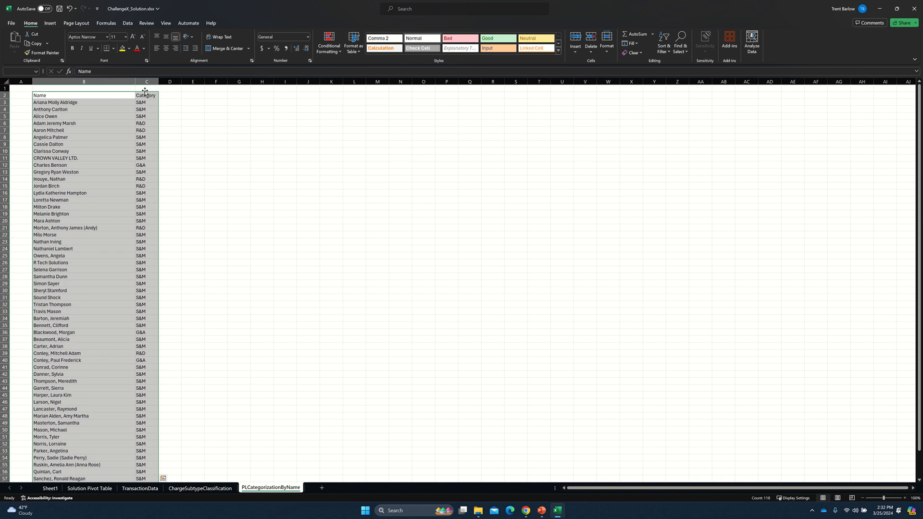
{"action": "key", "text": "Return"}
{"action": "key", "text": "Left"}
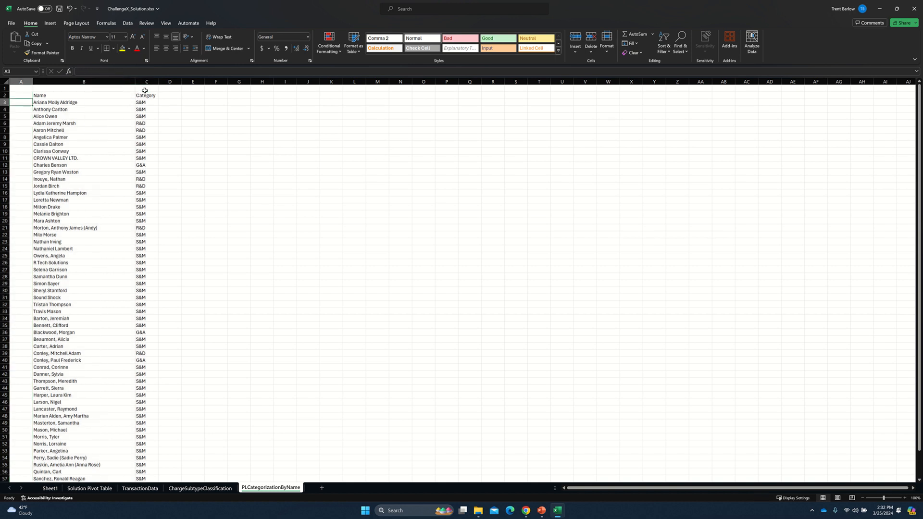
{"action": "key", "text": "ctrl+Page_Up"}
{"action": "key", "text": "ctrl+Page_Up"}
{"action": "key", "text": "Up"}
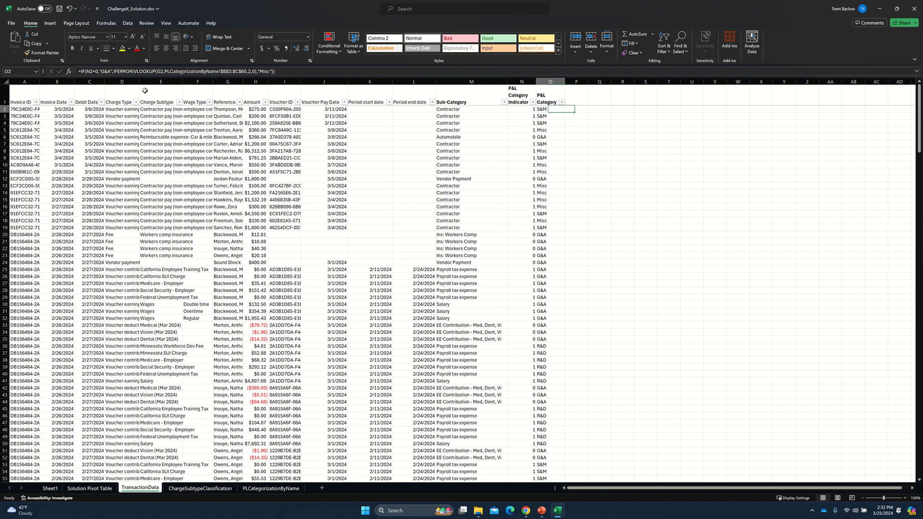
View the finished pivot table on the Solution Pivot Table sheet.
{"action": "left_click", "coordinate": [49, 488]}
{"action": "left_click", "coordinate": [135, 489]}
{"action": "left_click", "coordinate": [90, 488]}
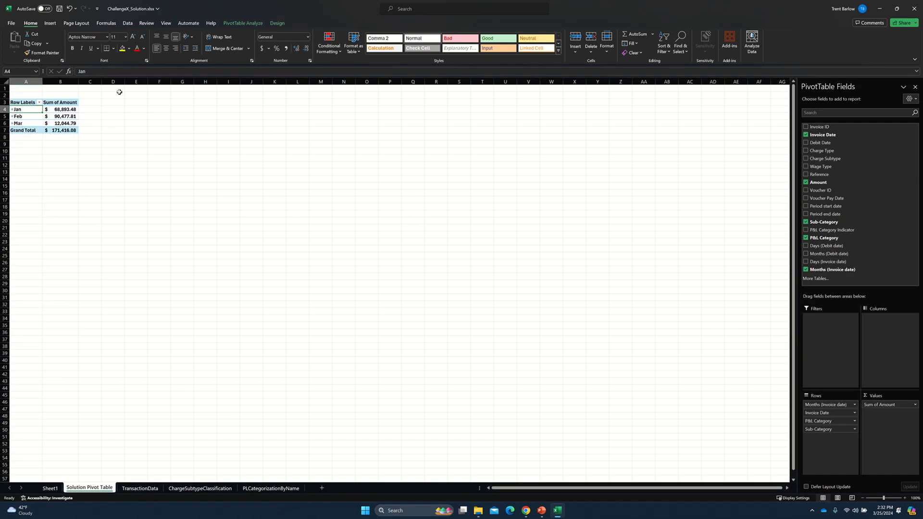
Insert a PivotTable on a new worksheet using the TransactionData range A1:O305 as its source.
{"action": "left_click", "coordinate": [58, 171]}
{"action": "left_click", "coordinate": [50, 23]}
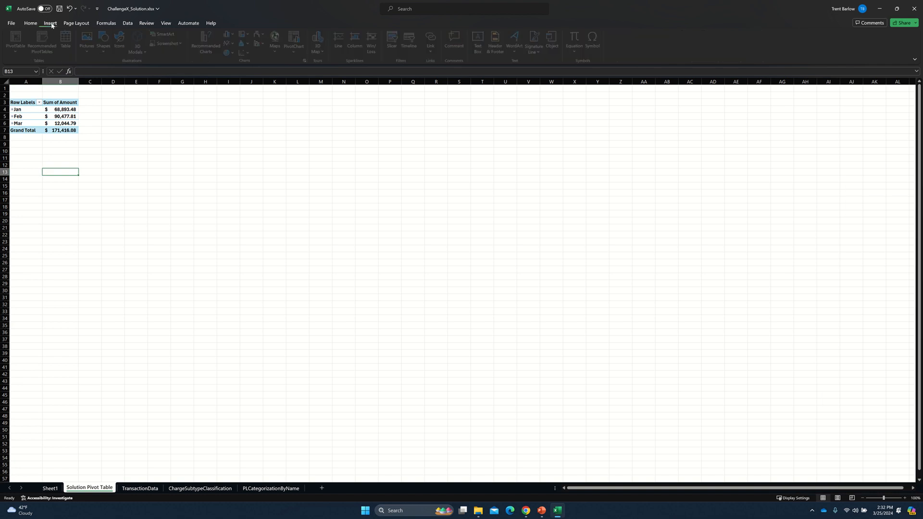
{"action": "left_click", "coordinate": [20, 48]}
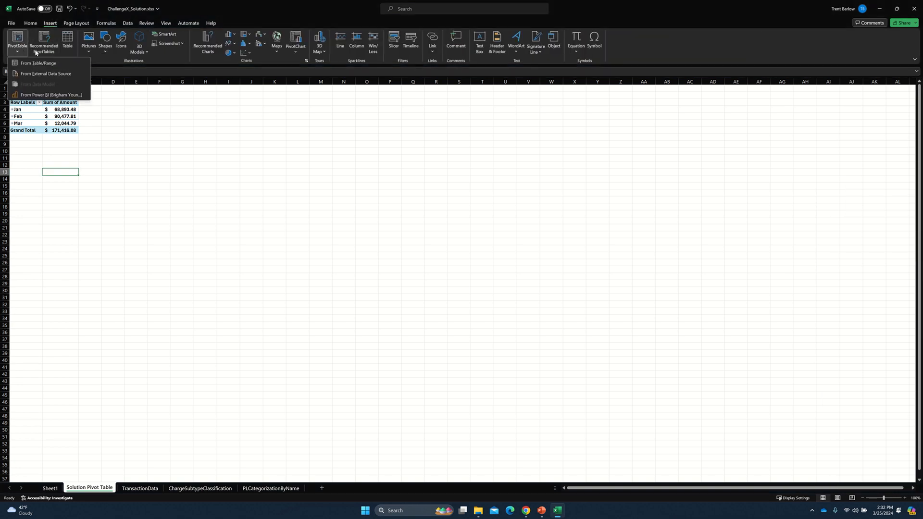
{"action": "left_click", "coordinate": [39, 63]}
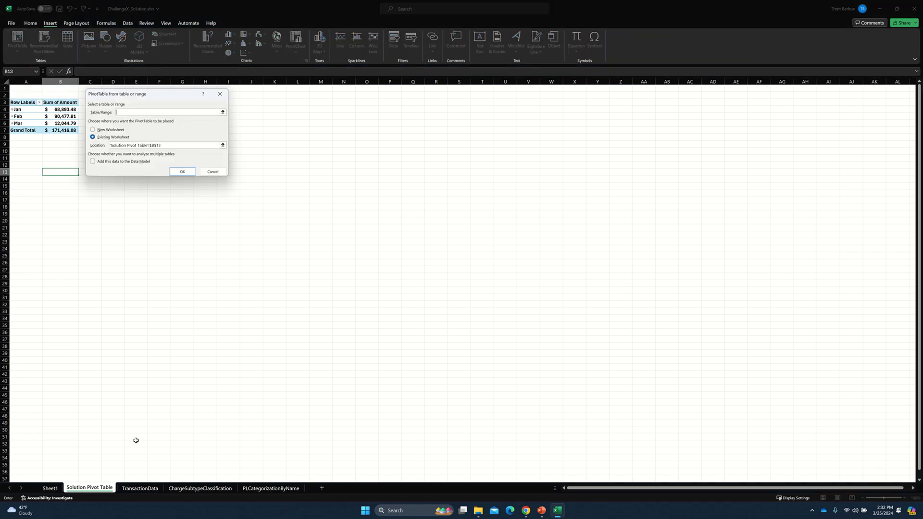
{"action": "left_click", "coordinate": [138, 489]}
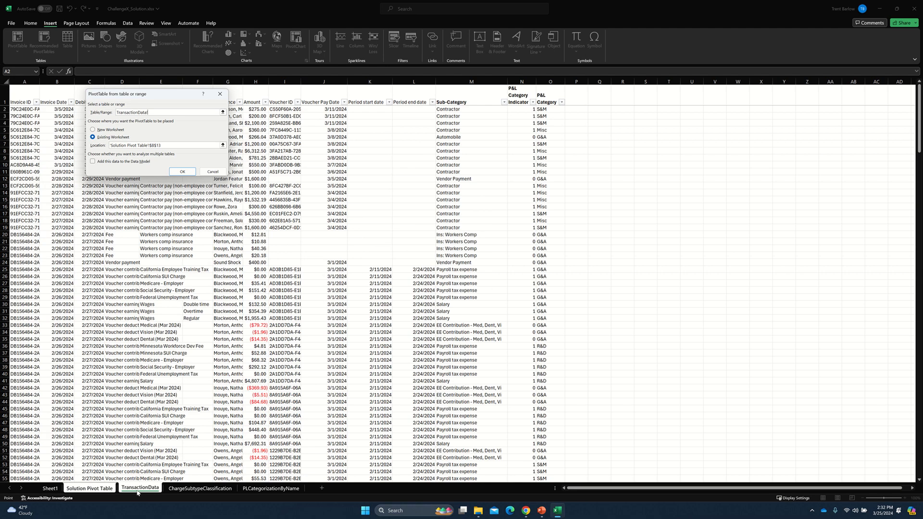
{"action": "left_click", "coordinate": [25, 97]}
{"action": "key", "text": "ctrl+shift+Down"}
{"action": "key", "text": "ctrl+shift+Right"}
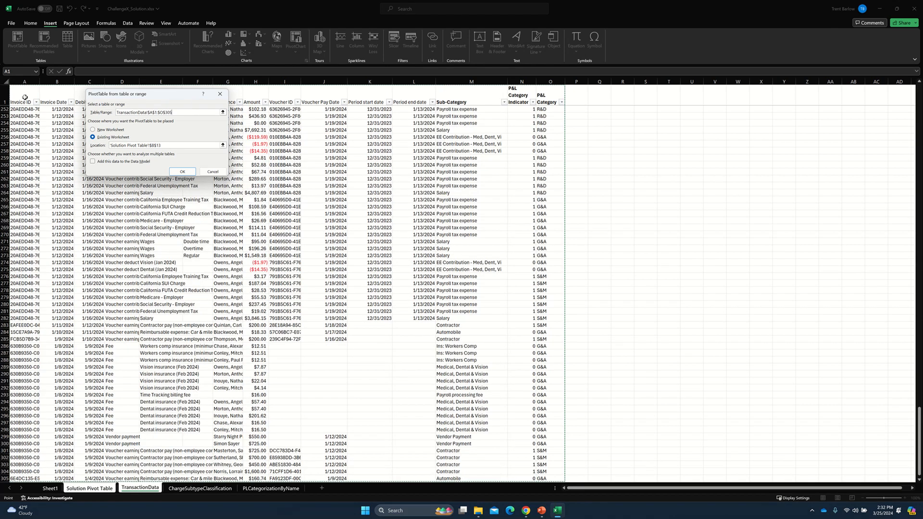
{"action": "left_click", "coordinate": [107, 129]}
{"action": "left_click", "coordinate": [183, 171]}
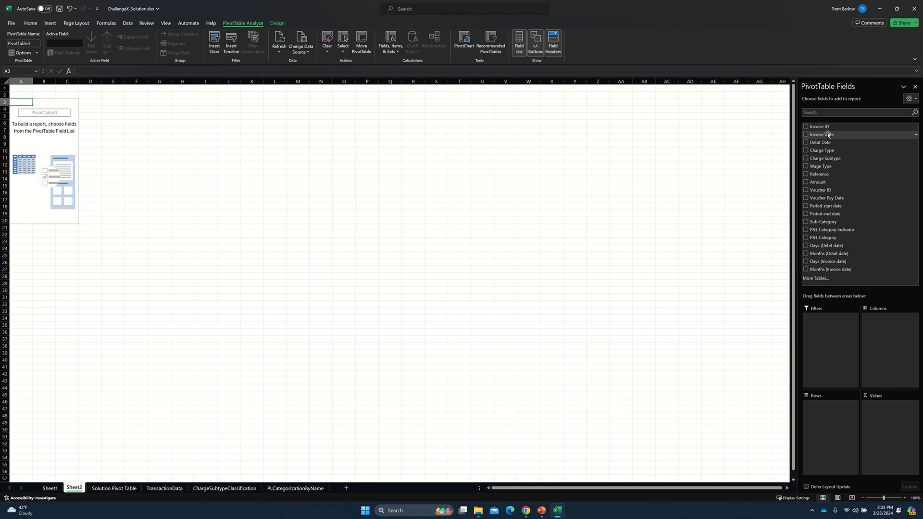
Set the pivot rows to Months (Invoice date), Invoice Date, P&L Category and Sub-Category, removing the Days (Invoice date) field.
{"action": "left_click_drag", "start_coordinate": [827, 134], "coordinate": [839, 423]}
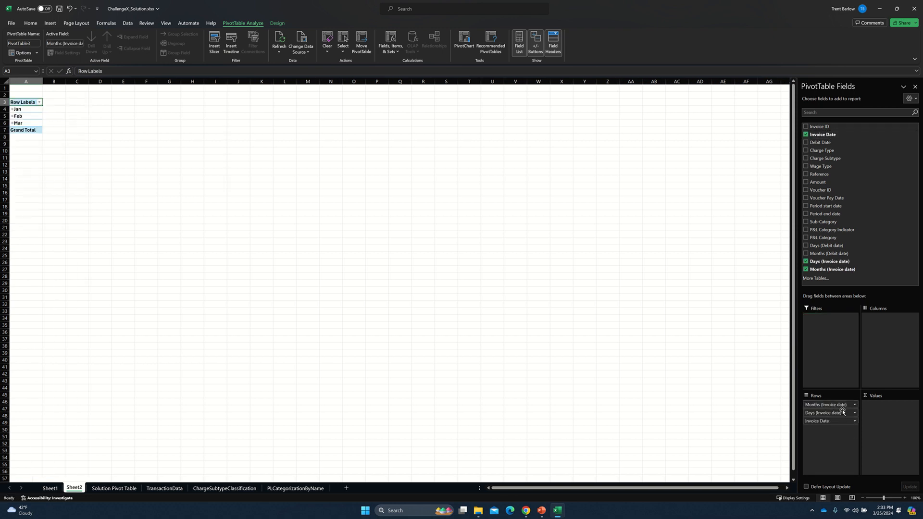
{"action": "left_click", "coordinate": [816, 410]}
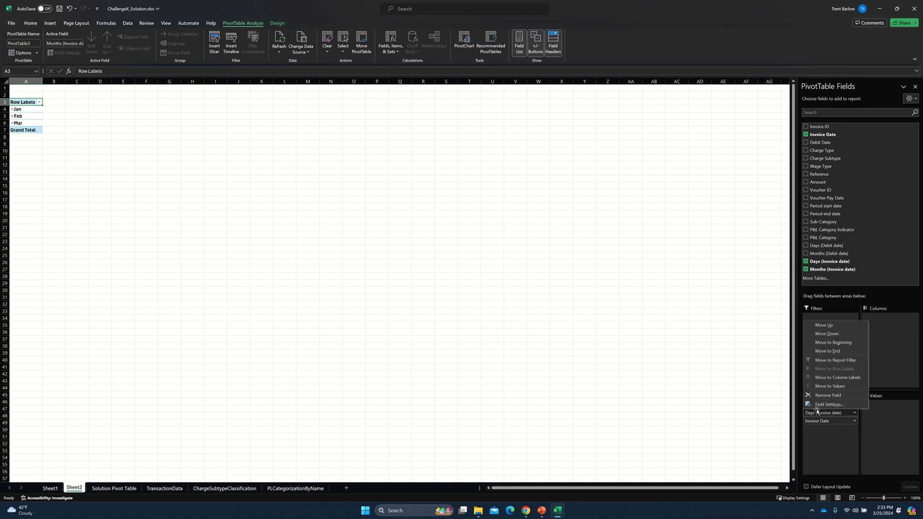
{"action": "left_click", "coordinate": [834, 398]}
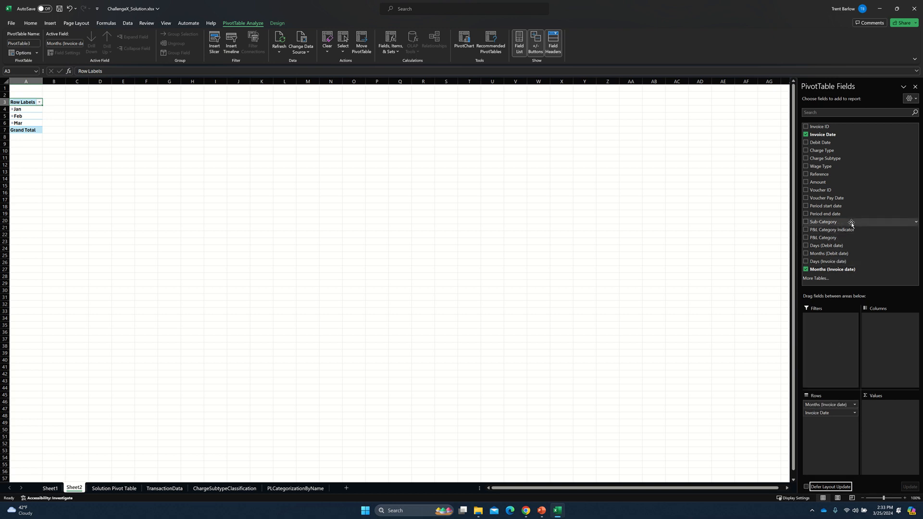
{"action": "left_click_drag", "start_coordinate": [849, 239], "coordinate": [831, 443]}
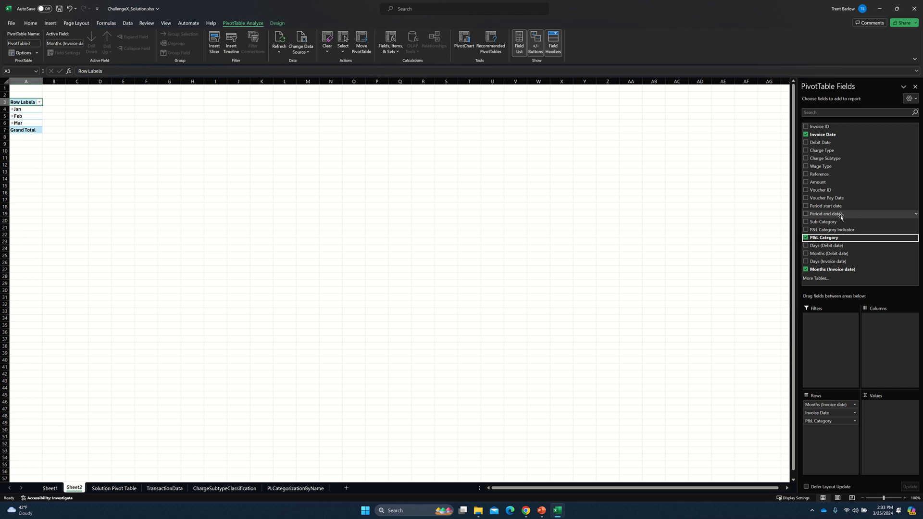
{"action": "left_click_drag", "start_coordinate": [830, 222], "coordinate": [832, 440]}
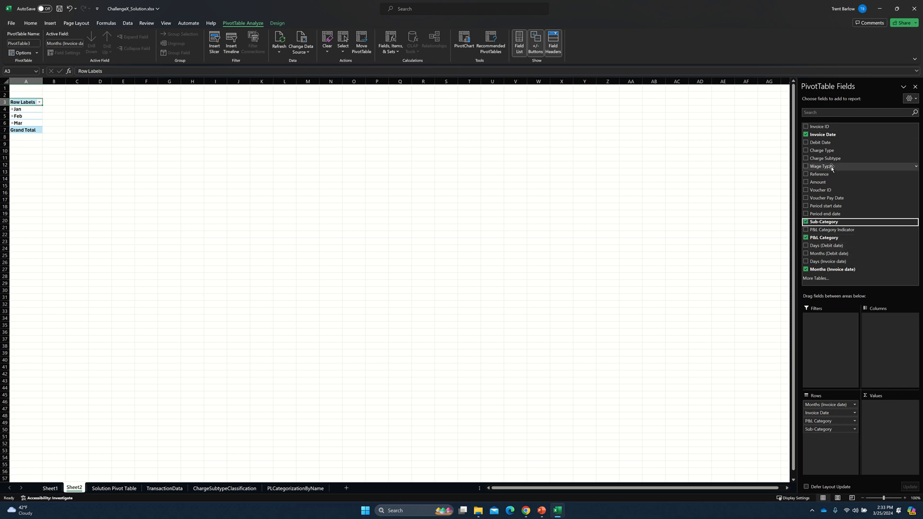
Add the Amount field to the pivot table values, summarized by Sum.
{"action": "left_click_drag", "start_coordinate": [819, 182], "coordinate": [885, 422]}
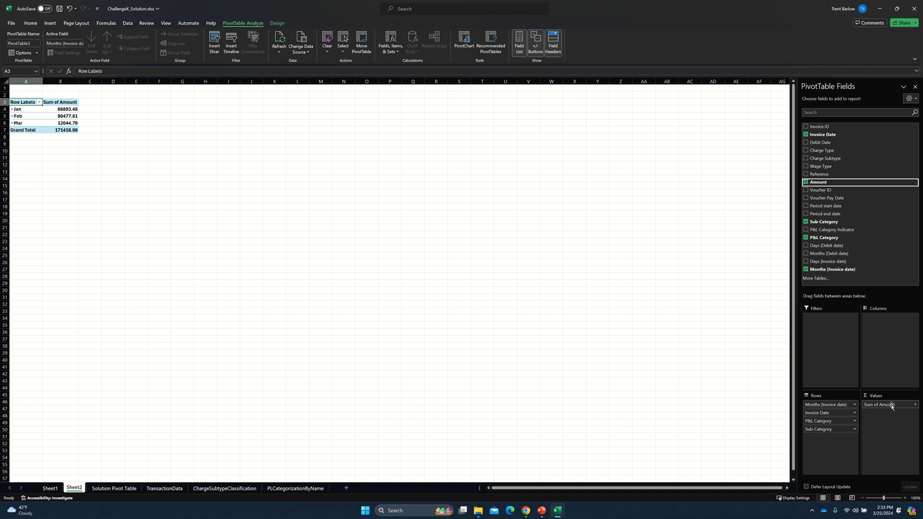
{"action": "left_click", "coordinate": [891, 405]}
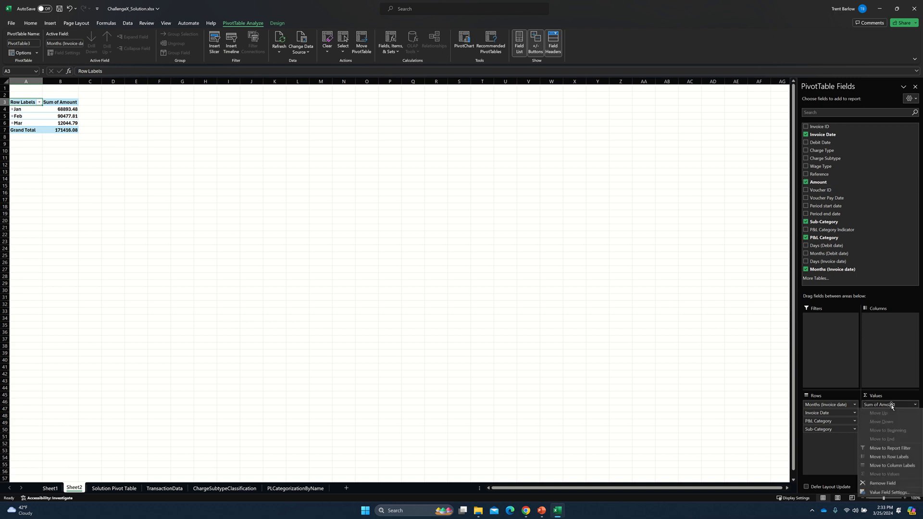
{"action": "left_click", "coordinate": [889, 492]}
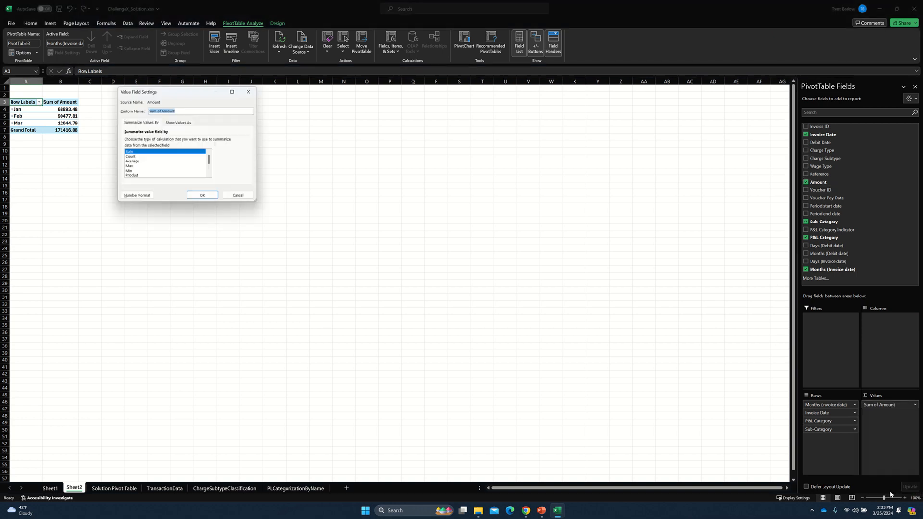
{"action": "left_click", "coordinate": [154, 158]}
{"action": "left_click", "coordinate": [153, 163]}
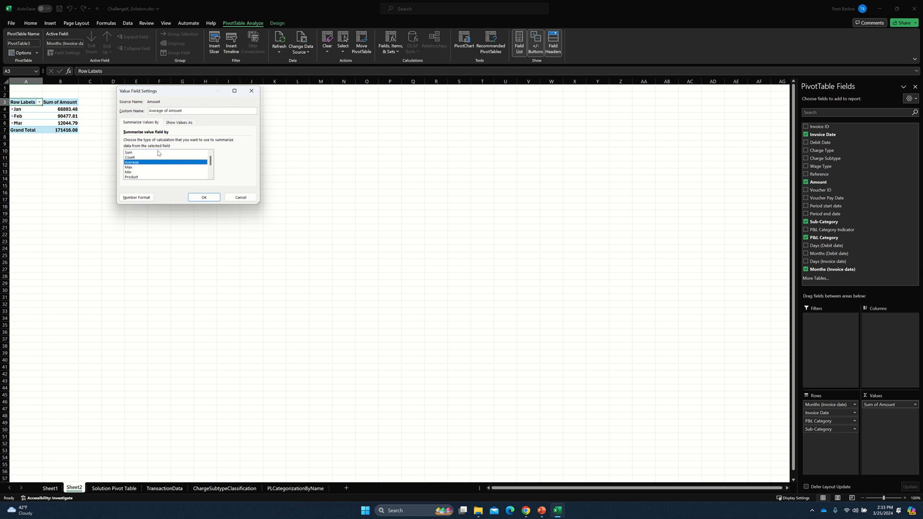
{"action": "left_click", "coordinate": [158, 153]}
Format the Sum of Amount values as Accounting with two decimal places and the $ symbol.
{"action": "left_click", "coordinate": [142, 199]}
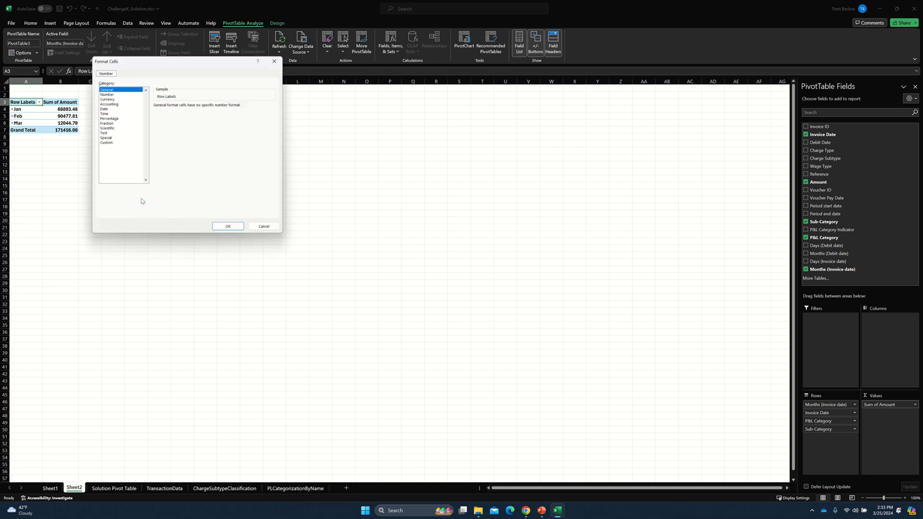
{"action": "left_click", "coordinate": [108, 104]}
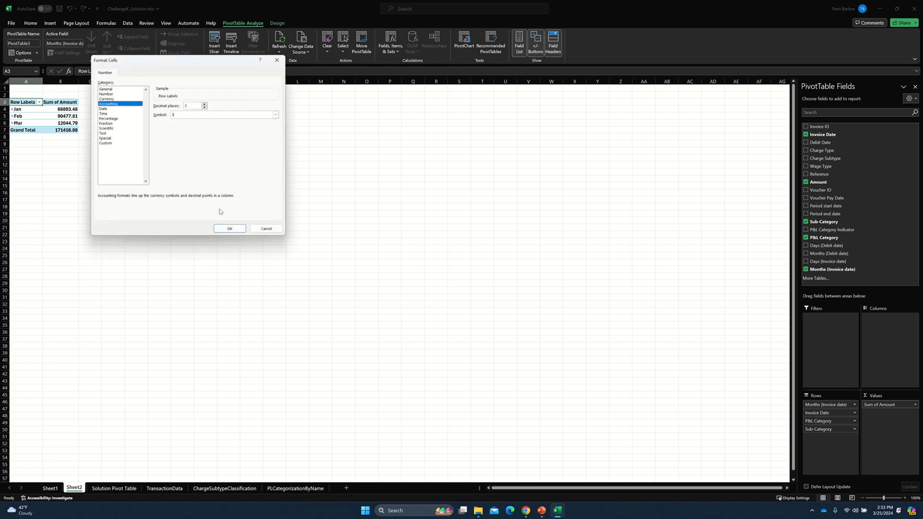
{"action": "left_click", "coordinate": [225, 226]}
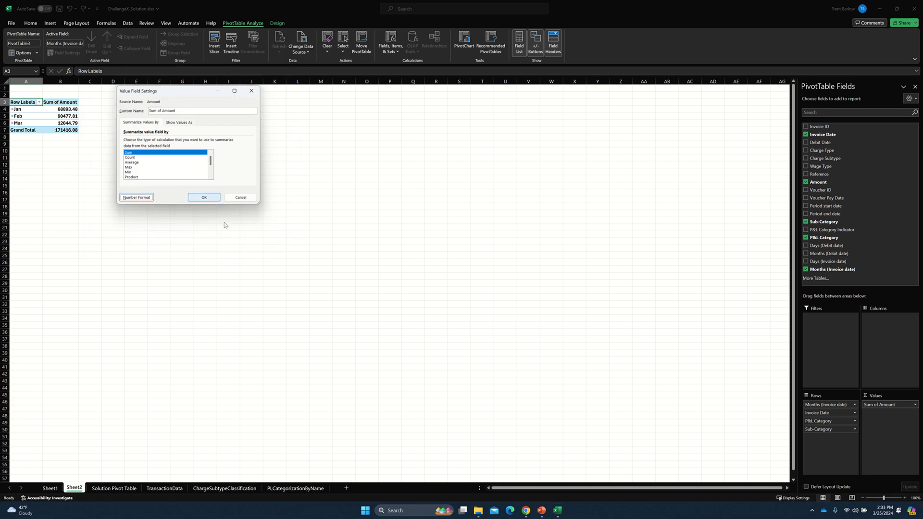
{"action": "left_click", "coordinate": [205, 197]}
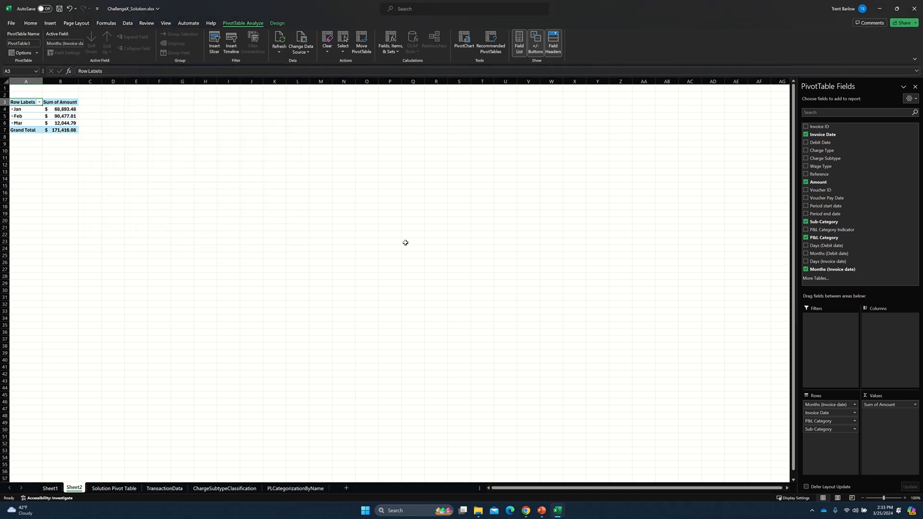
Expand the Jan group and examine the G&A Automobile amount under 1/3/2024.
{"action": "left_click", "coordinate": [11, 109]}
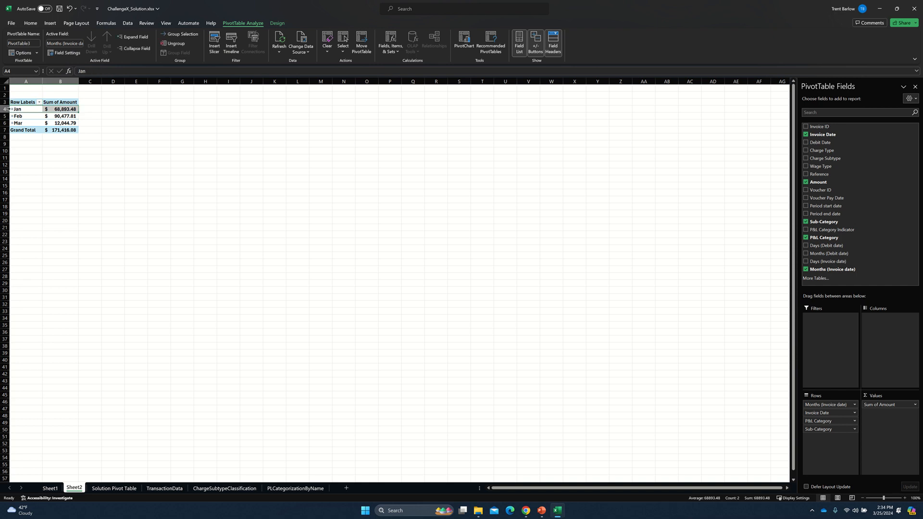
{"action": "left_click", "coordinate": [12, 109]}
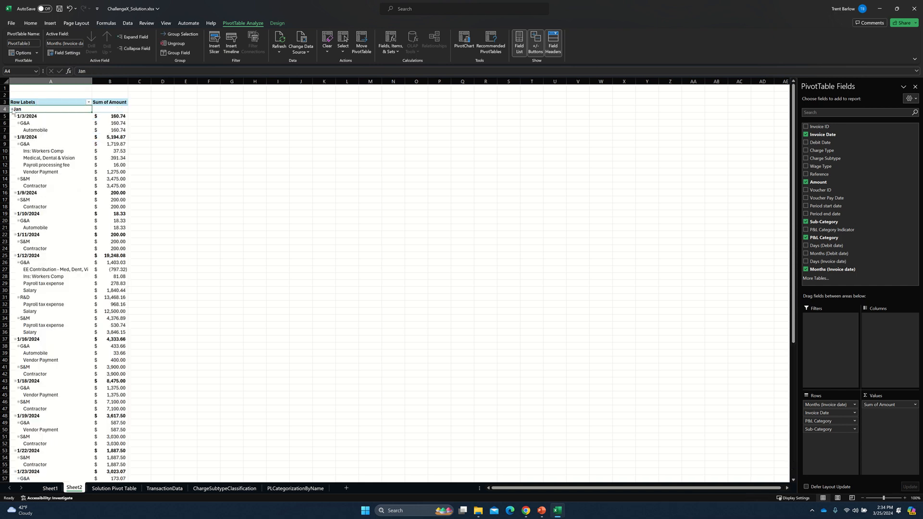
{"action": "left_click", "coordinate": [111, 118]}
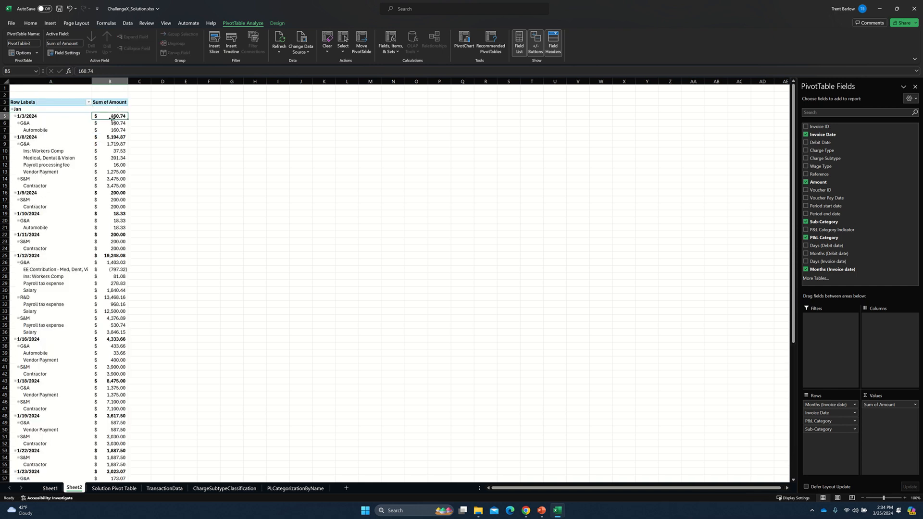
{"action": "key", "text": "Down"}
{"action": "key", "text": "Left"}
{"action": "key", "text": "Right"}
{"action": "key", "text": "Down"}
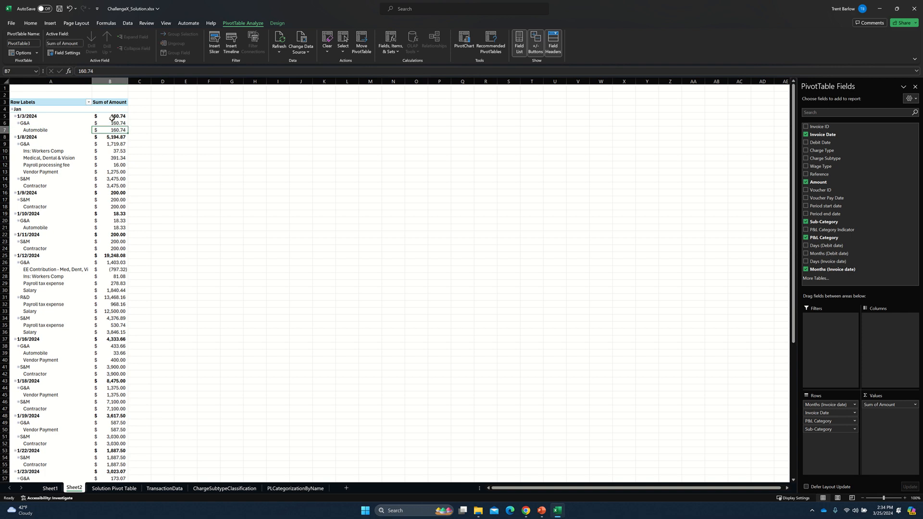
{"action": "key", "text": "Left"}
{"action": "key", "text": "Up"}
{"action": "key", "text": "Down"}
{"action": "key", "text": "Right"}
{"action": "key", "text": "Left"}
{"action": "key", "text": "Right"}
{"action": "key", "text": "Left"}
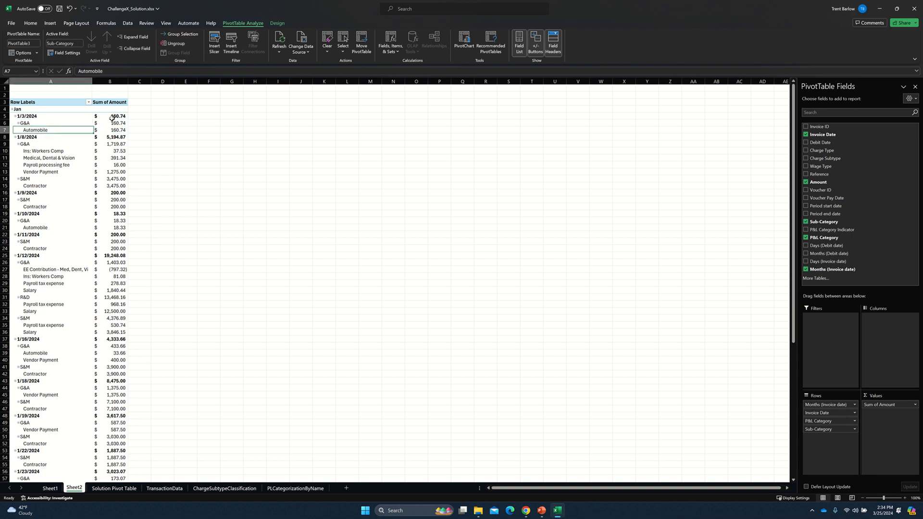
Examine the G&A sub-categories under 1/8/2024 and continue down the January rows to the G&A group of 1/12/2024.
{"action": "key", "text": "Down"}
{"action": "key", "text": "Down"}
{"action": "key", "text": "Down"}
{"action": "key", "text": "Up"}
{"action": "key", "text": "Down"}
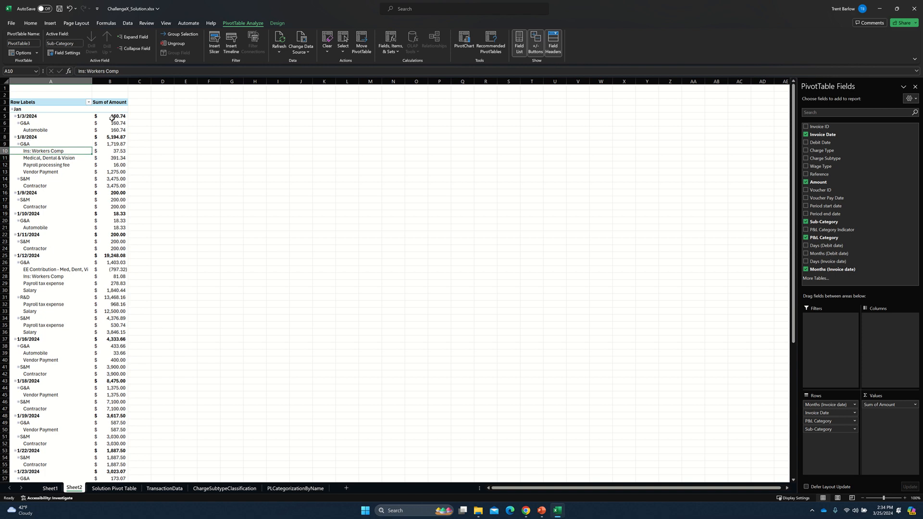
{"action": "key", "text": "ctrl+Page_Down"}
{"action": "key", "text": "ctrl+Page_Up"}
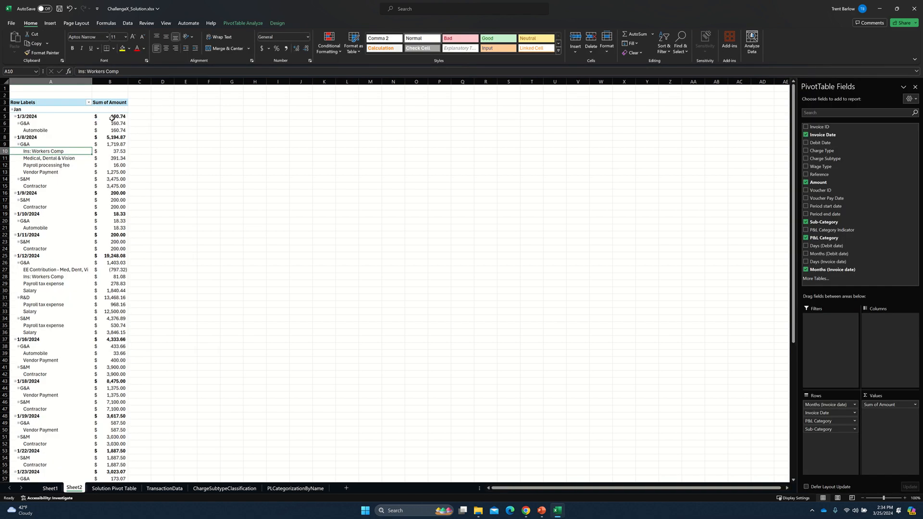
{"action": "key", "text": "shift+Down"}
{"action": "key", "text": "shift+Down"}
{"action": "key", "text": "shift+Down"}
{"action": "key", "text": "Down"}
{"action": "key", "text": "Down"}
{"action": "key", "text": "Down"}
{"action": "key", "text": "Down"}
{"action": "key", "text": "Down"}
{"action": "key", "text": "Down"}
{"action": "key", "text": "Down"}
{"action": "key", "text": "Down"}
{"action": "key", "text": "Down"}
{"action": "key", "text": "Down"}
{"action": "key", "text": "Down"}
{"action": "key", "text": "Down"}
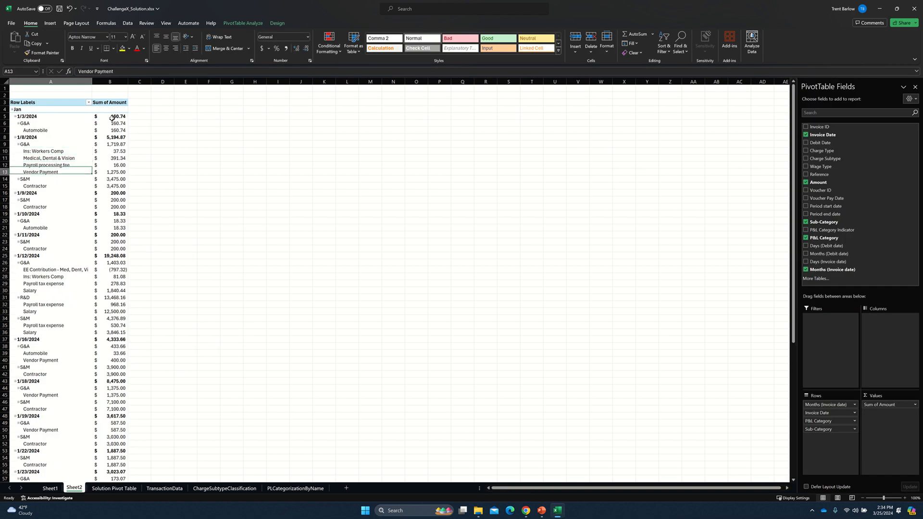
{"action": "key", "text": "Down"}
{"action": "key", "text": "Down"}
{"action": "key", "text": "Down"}
{"action": "key", "text": "Down"}
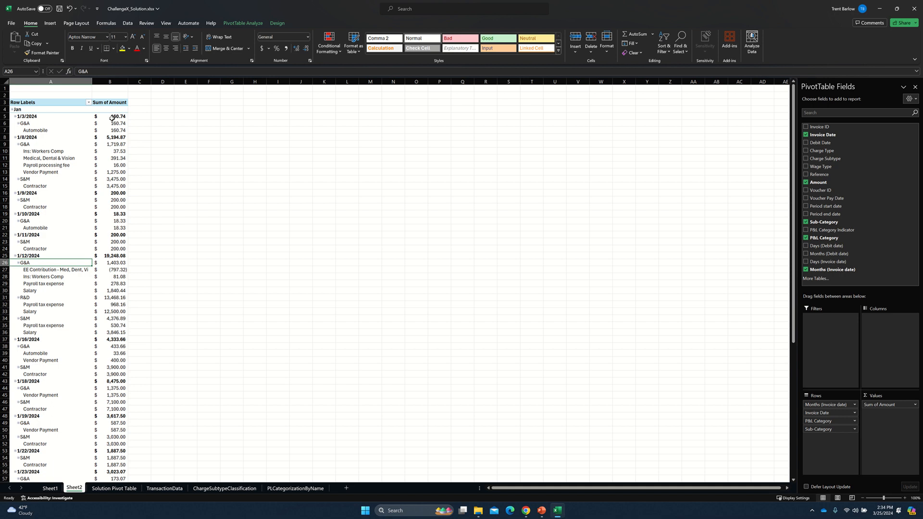
Check the G&A sub-category amounts under 1/12/2024 by selecting A27:B30, and inspect the EE Contribution line.
{"action": "key", "text": "Down"}
{"action": "key", "text": "Up"}
{"action": "key", "text": "Down"}
{"action": "key", "text": "shift+Down"}
{"action": "key", "text": "shift+Down"}
{"action": "key", "text": "shift+Down"}
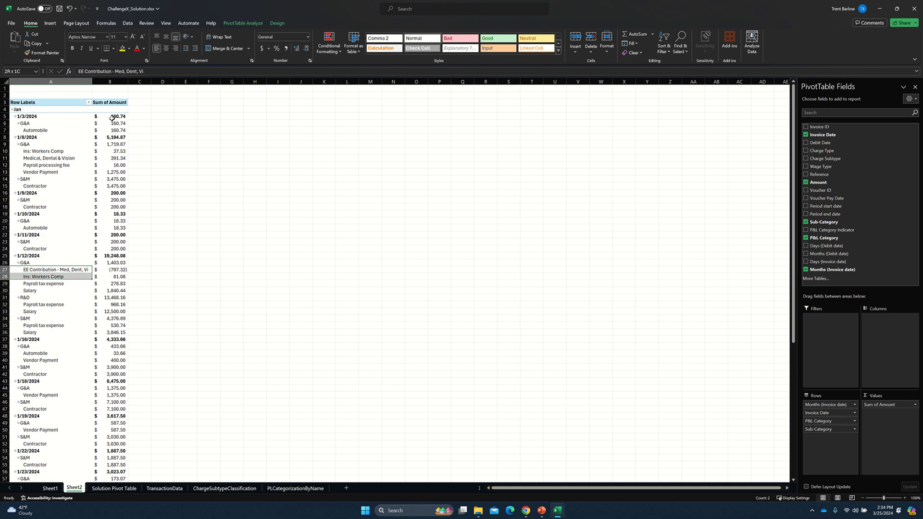
{"action": "key", "text": "shift+Right"}
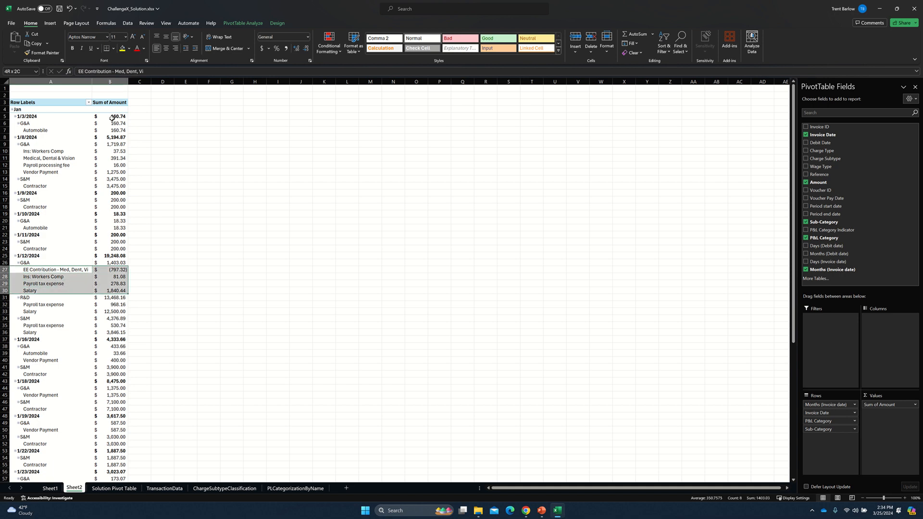
{"action": "key", "text": "Down"}
{"action": "key", "text": "Up"}
{"action": "key", "text": "Up"}
{"action": "key", "text": "Down"}
{"action": "key", "text": "Down"}
{"action": "key", "text": "Down"}
{"action": "key", "text": "Down"}
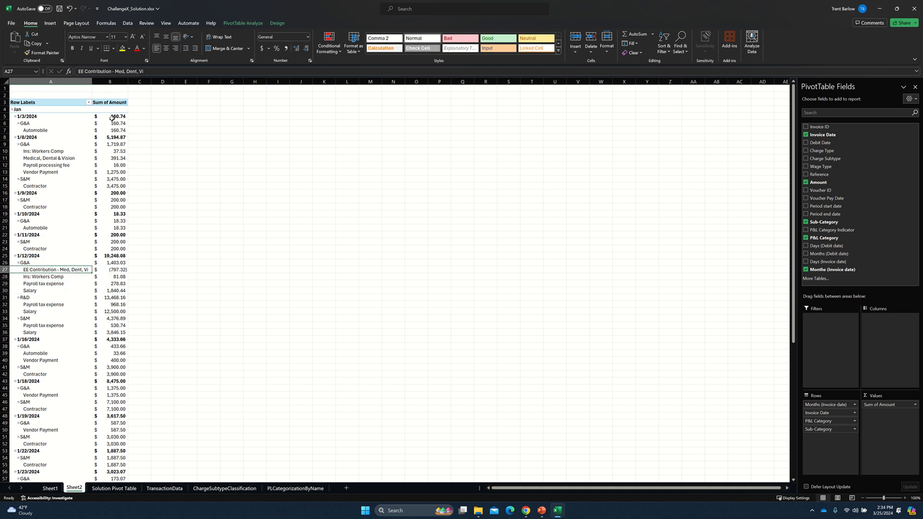
{"action": "key", "text": "Down"}
{"action": "key", "text": "Up"}
{"action": "key", "text": "Up"}
{"action": "key", "text": "Up"}
{"action": "key", "text": "Up"}
{"action": "key", "text": "Right"}
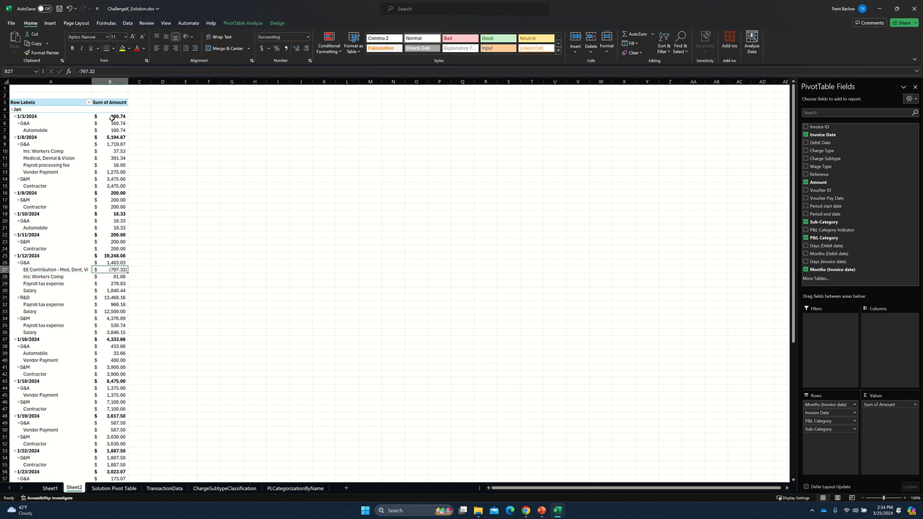
{"action": "key", "text": "Left"}
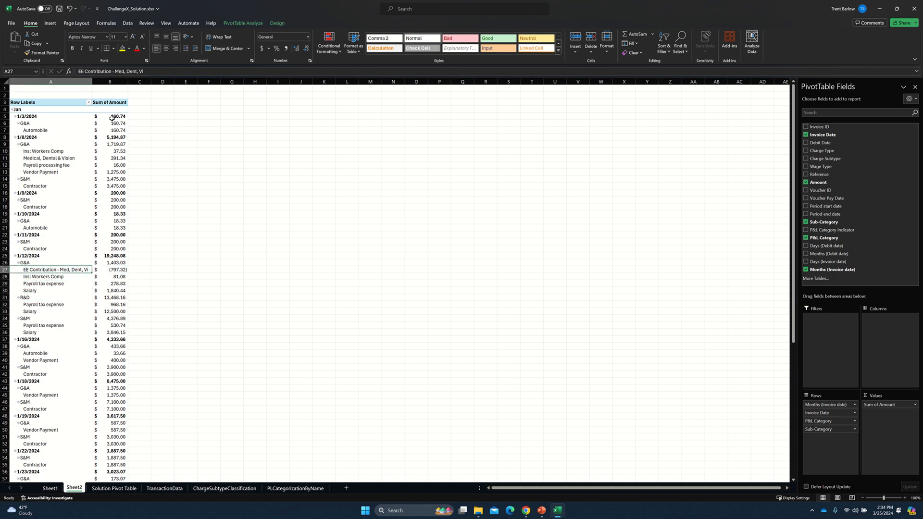
Check the payroll tax expense and salary amounts under R&D and S&M for 1/12/2024 by selecting each pair of rows.
{"action": "key", "text": "Down"}
{"action": "key", "text": "Up"}
{"action": "key", "text": "Down"}
{"action": "key", "text": "Down"}
{"action": "key", "text": "Down"}
{"action": "key", "text": "Down"}
{"action": "key", "text": "Down"}
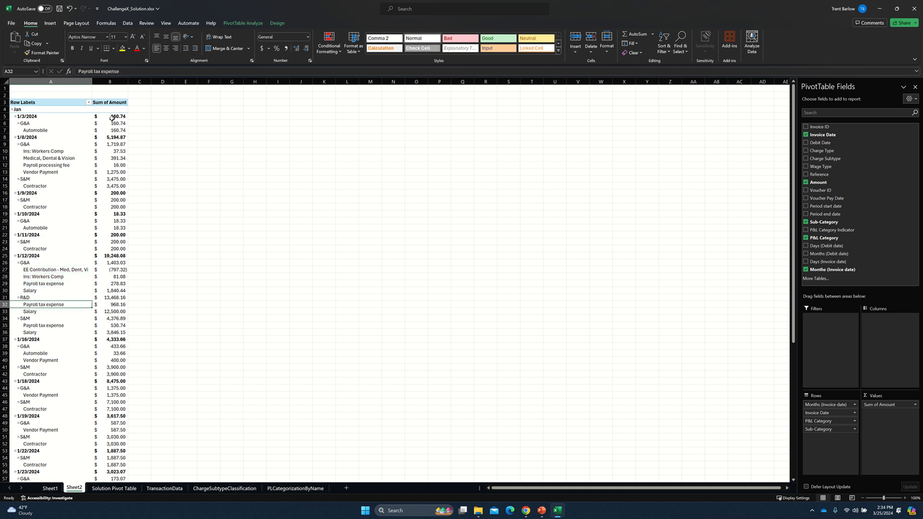
{"action": "key", "text": "shift+Down"}
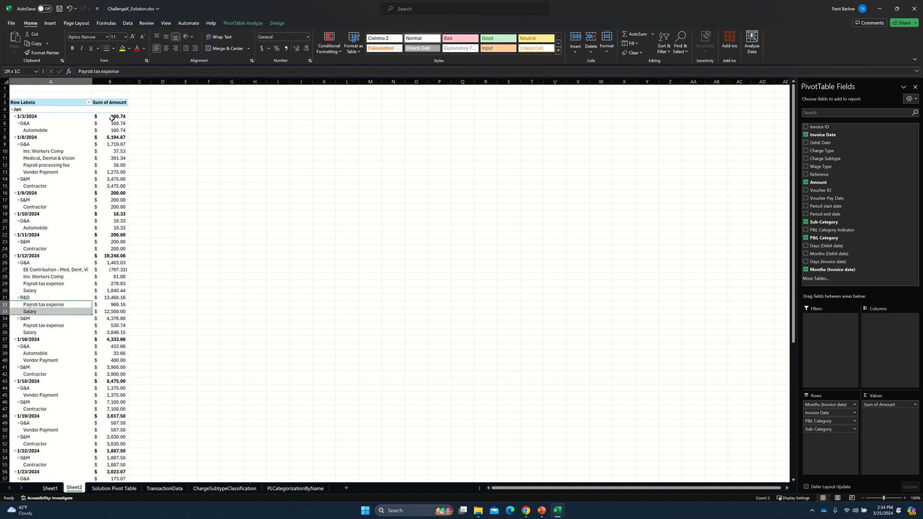
{"action": "key", "text": "ctrl+c"}
{"action": "key", "text": "shift+Right"}
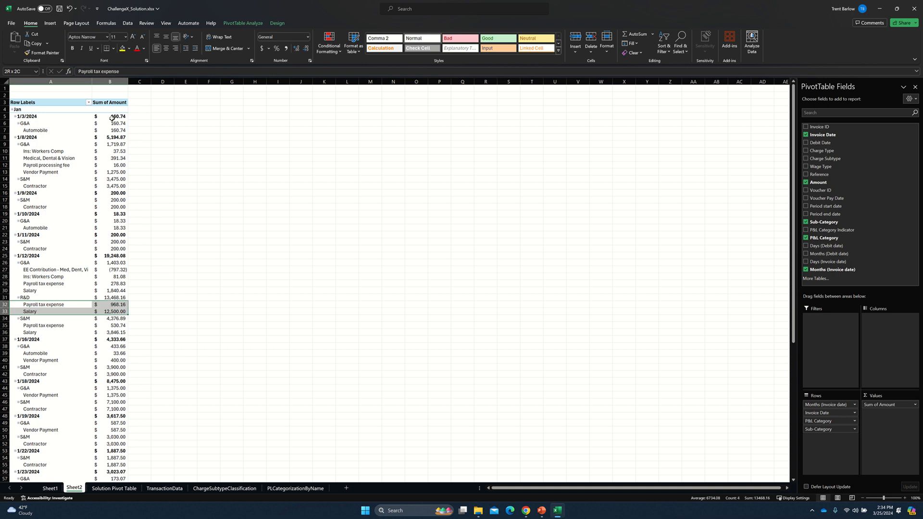
{"action": "key", "text": "Down"}
{"action": "key", "text": "Down"}
{"action": "key", "text": "Down"}
{"action": "key", "text": "shift+Down"}
{"action": "key", "text": "shift+Right"}
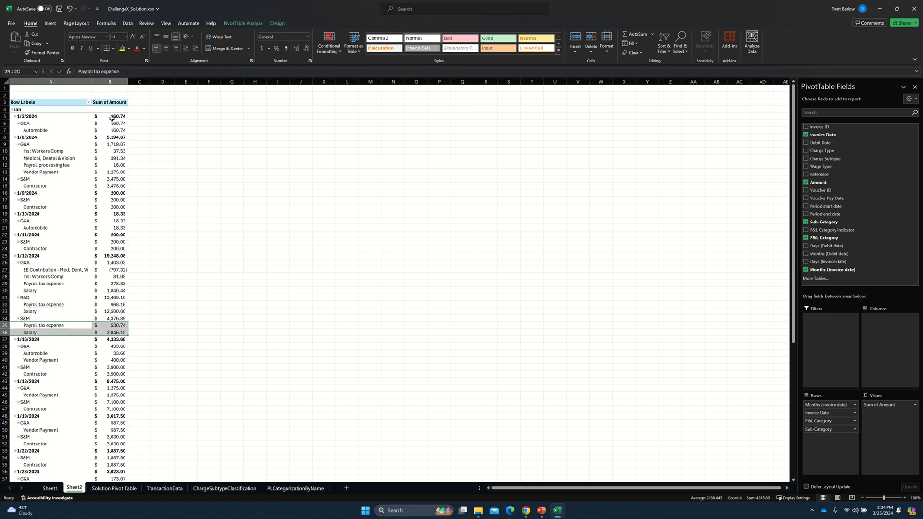
Return to the EE Contribution row and collapse the Jan group to view the monthly totals.
{"action": "key", "text": "Up"}
{"action": "key", "text": "Up"}
{"action": "key", "text": "Up"}
{"action": "key", "text": "Up"}
{"action": "key", "text": "Up"}
{"action": "key", "text": "Up"}
{"action": "key", "text": "Up"}
{"action": "key", "text": "Up"}
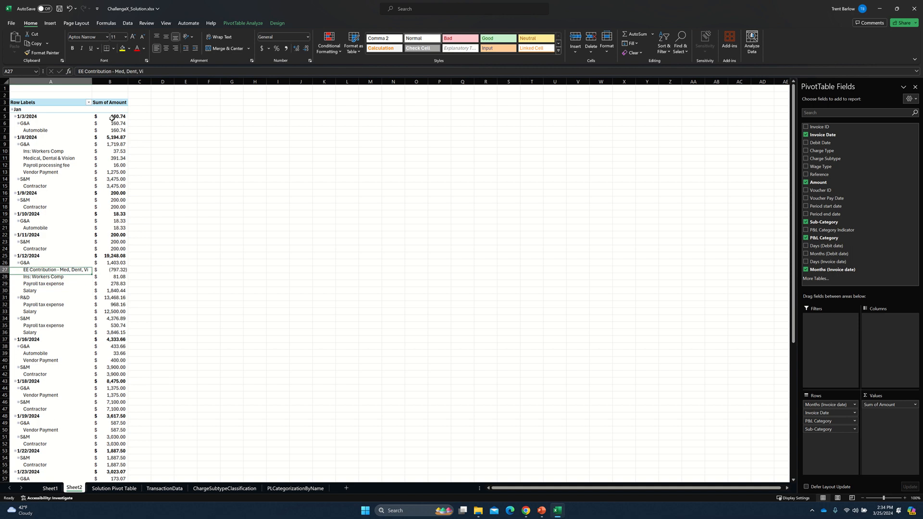
{"action": "left_click", "coordinate": [13, 109]}
{"action": "mouse_move", "coordinate": [55, 131]}
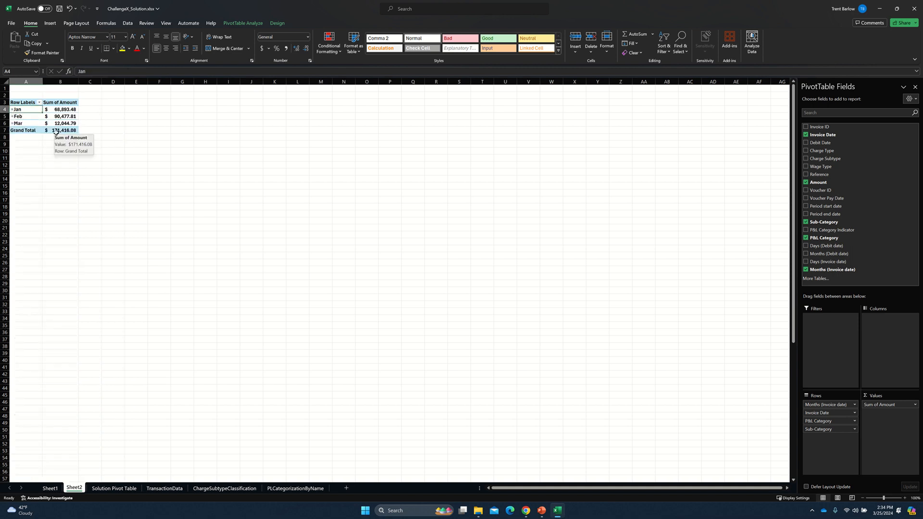